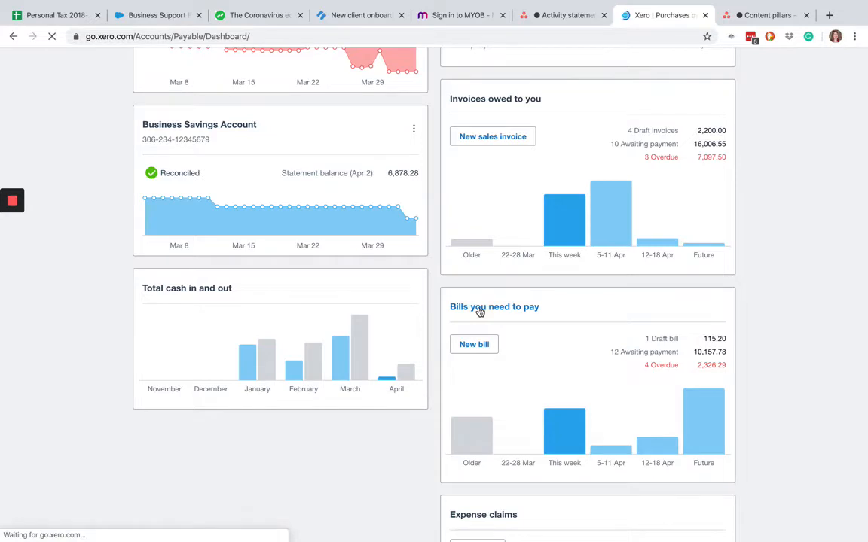
- Open the ATO bill with reference March 2020 BAS from the list of all bills and dismiss the Hubdoc prompt
scroll(465, 431, "down", 4)
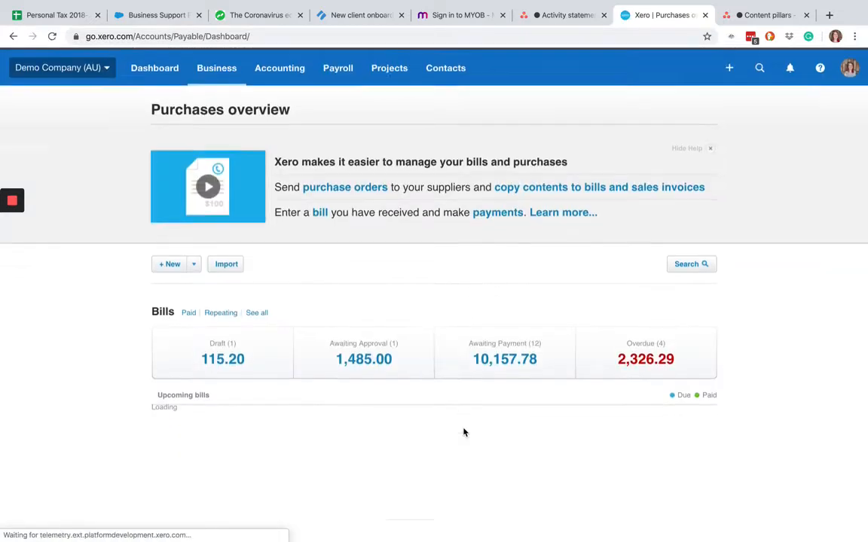
left_click(365, 264)
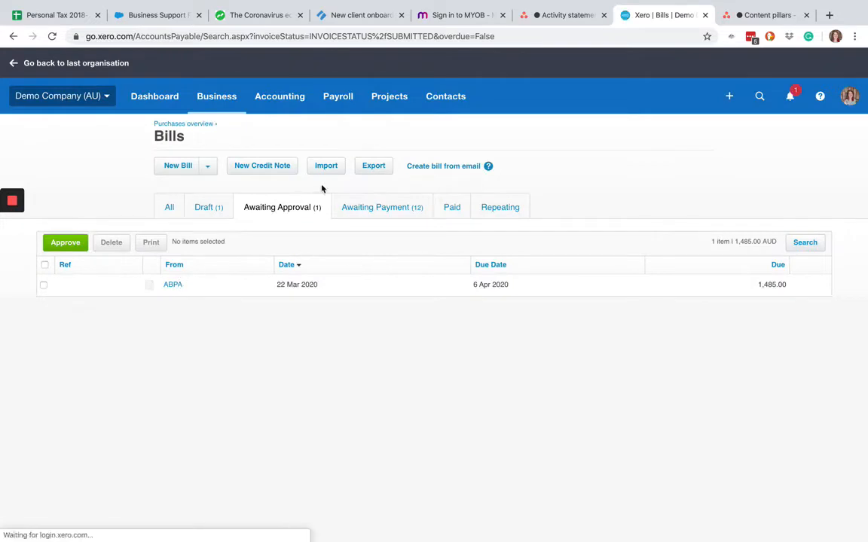
left_click(169, 208)
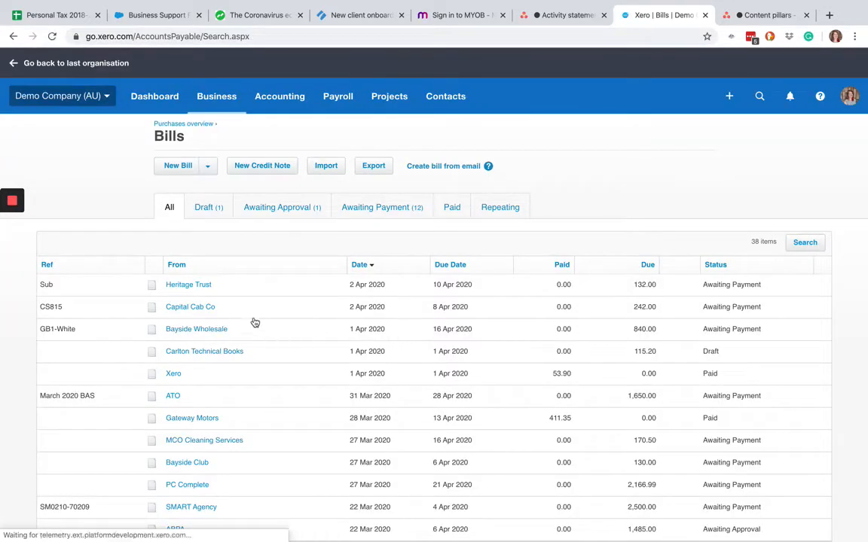
left_click(174, 398)
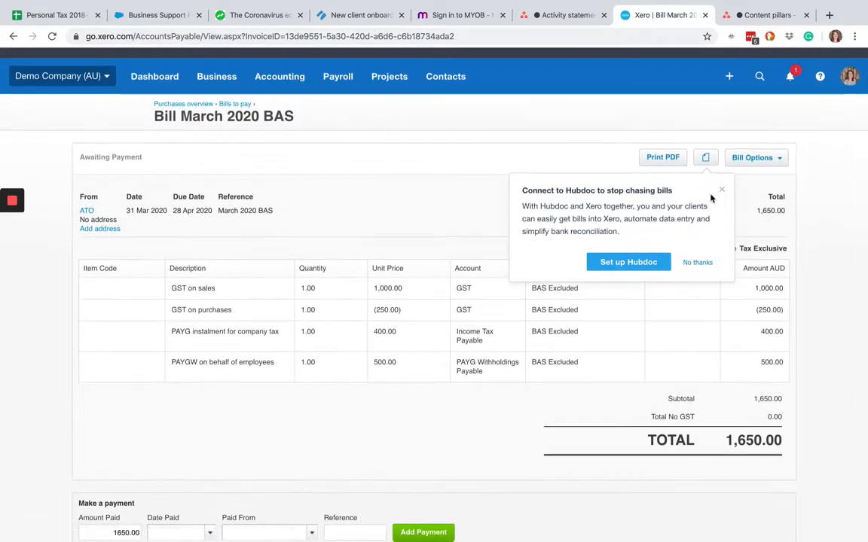
left_click(720, 190)
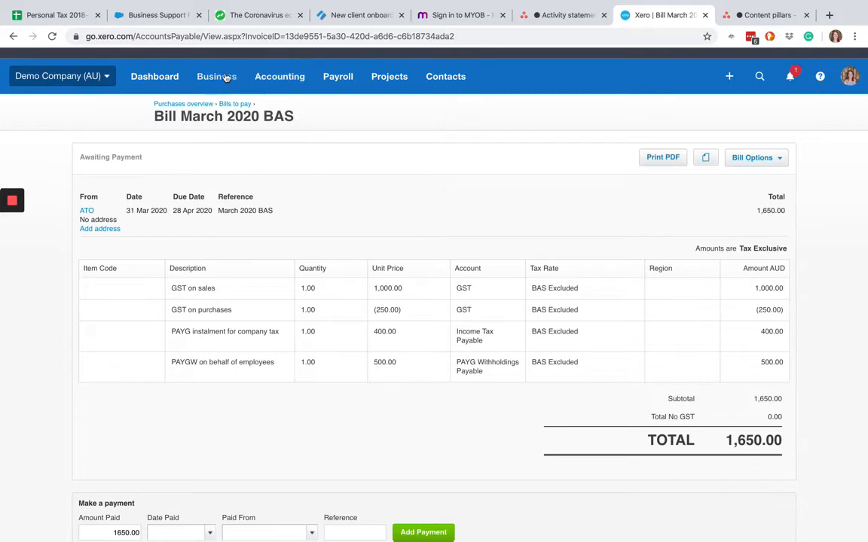
- Start a new sales invoice addressed to the ATO contact
left_click(728, 76)
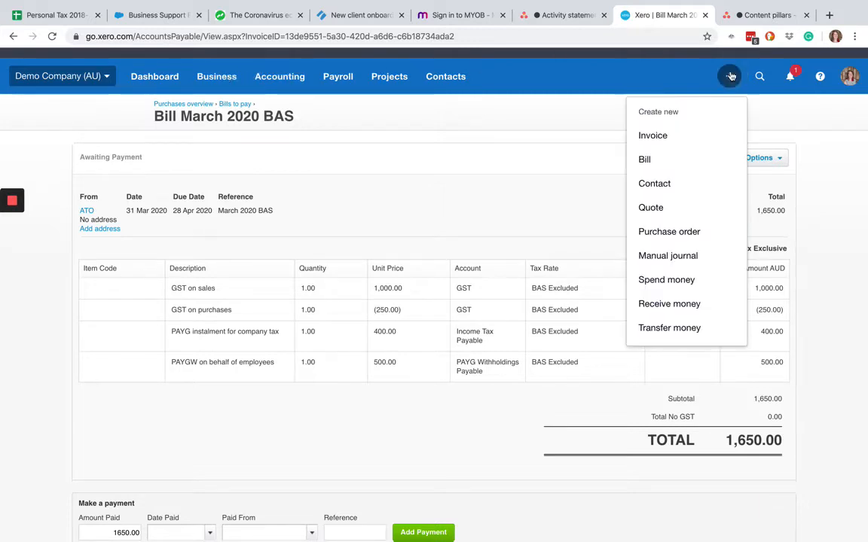
left_click(652, 136)
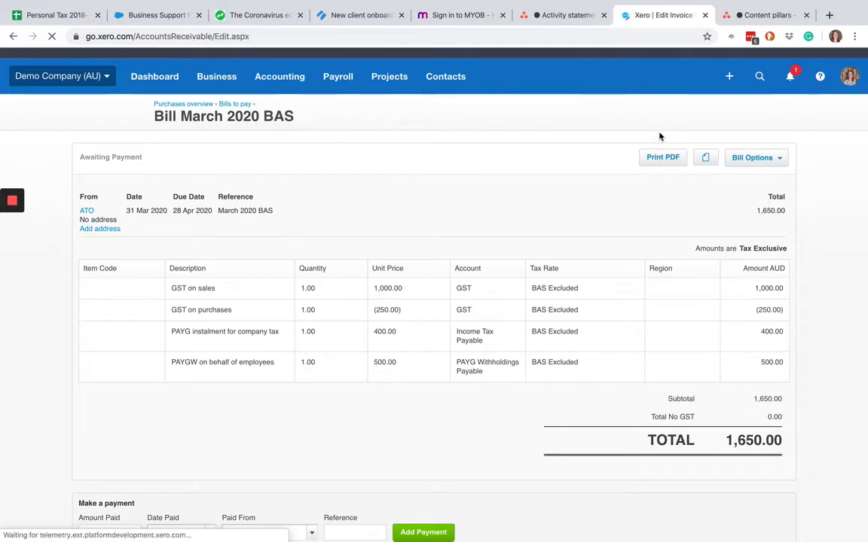
left_click(189, 198)
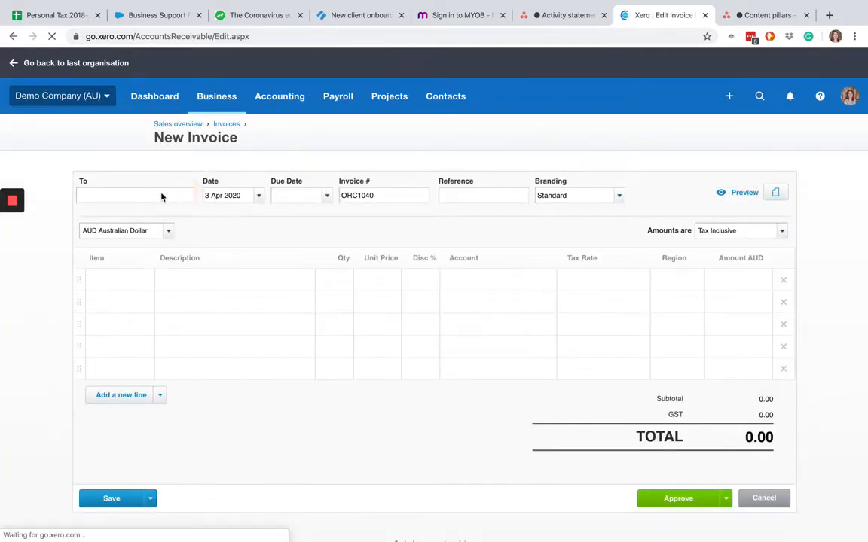
left_click(105, 198)
type("ATO")
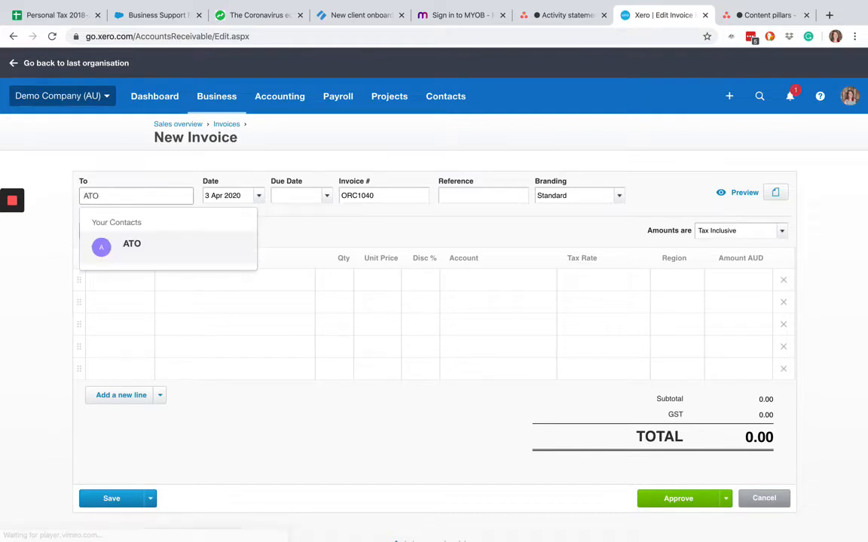
key("Tab")
- Date the invoice 28 Apr 2020 and enter the reference "March BAS COVID cash flow boost"
type("2")
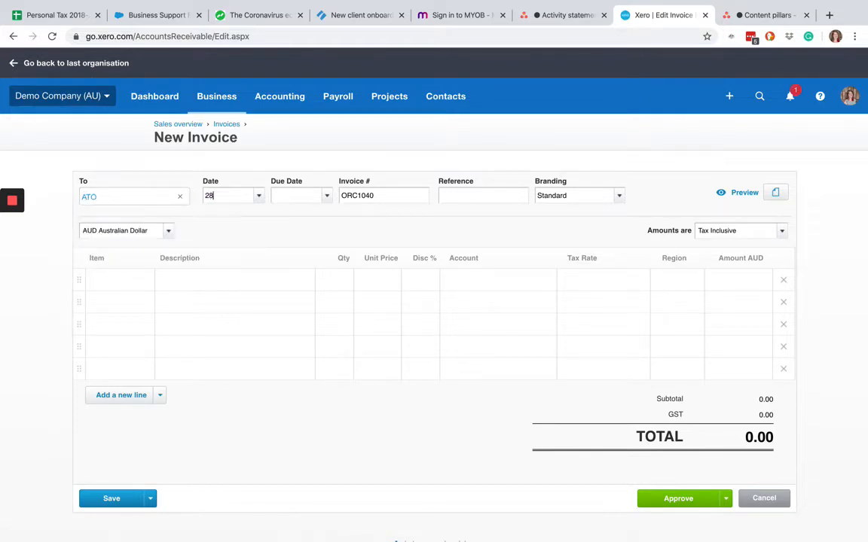
type("8/4/2020")
key("Tab")
key("Tab")
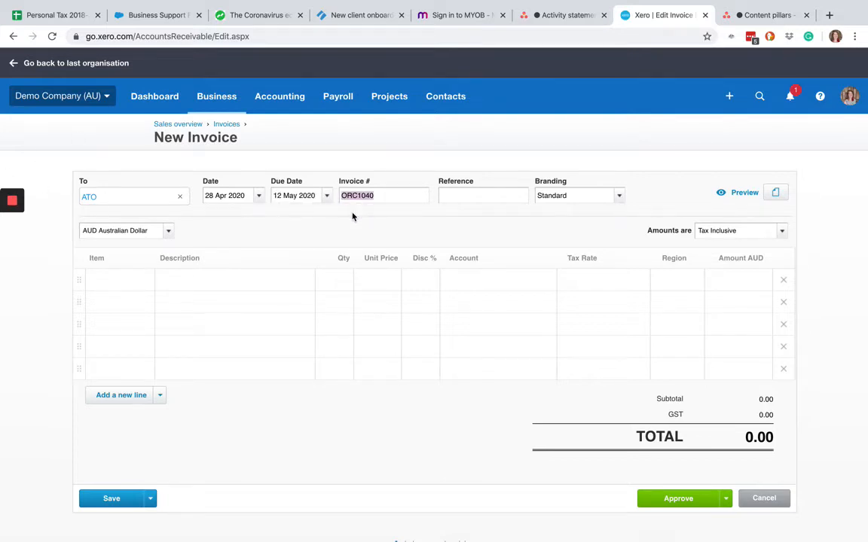
key("Tab")
type("March BAS CO")
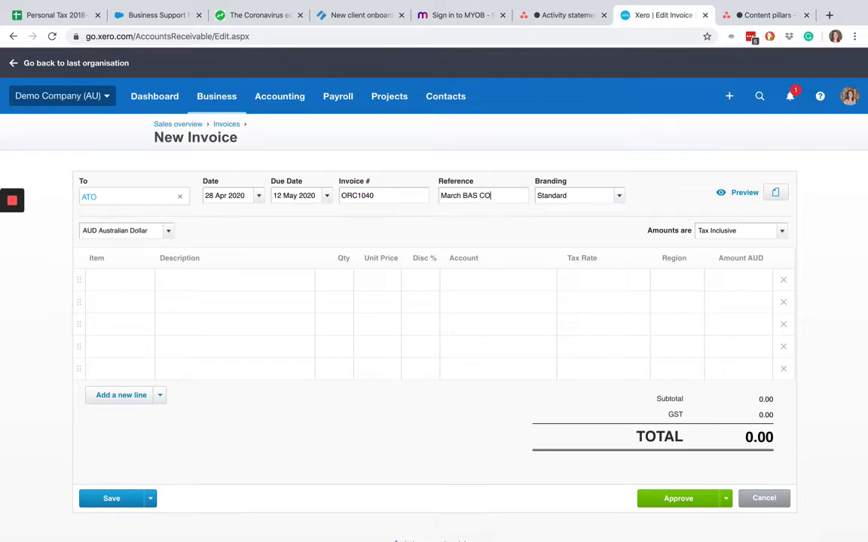
type("VID cash flow boost")
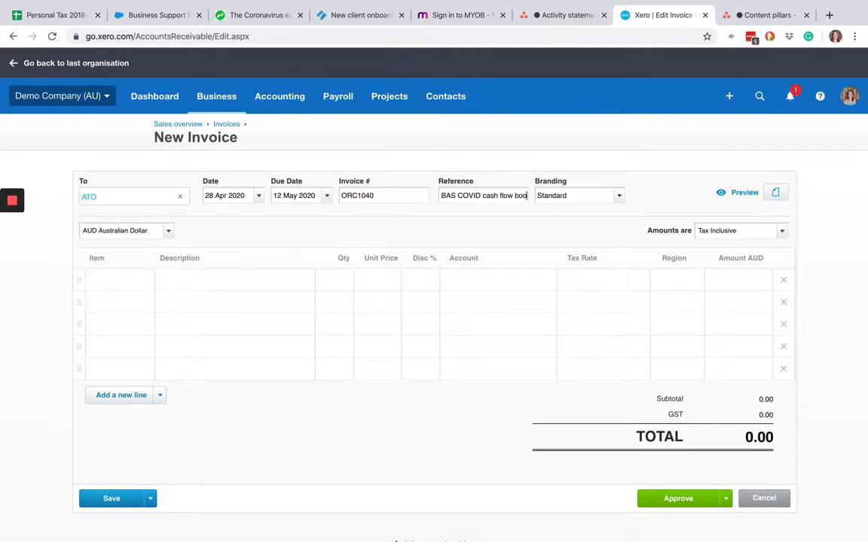
- Add the invoice line "COVID cash flow boost payment 1" with a unit price of 10,000.00
left_click(190, 283)
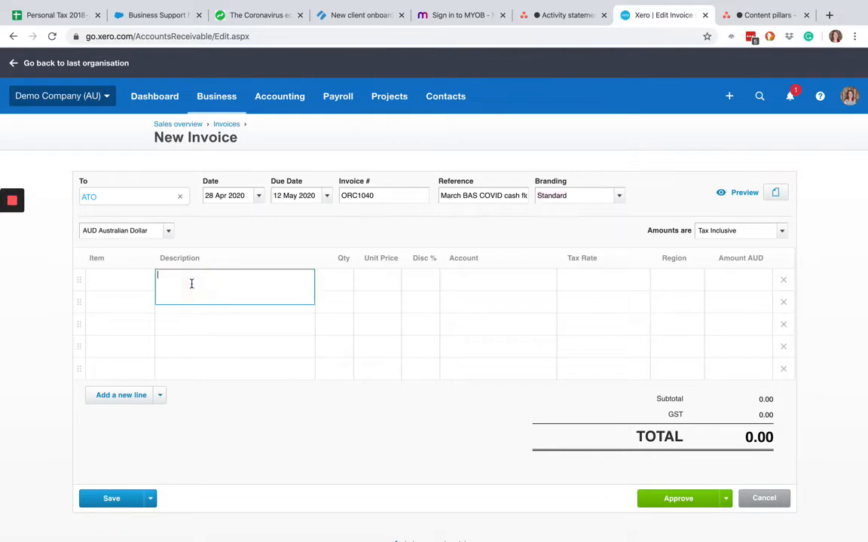
type("coVID cash flow boost payment 1")
key("Tab")
key("Tab")
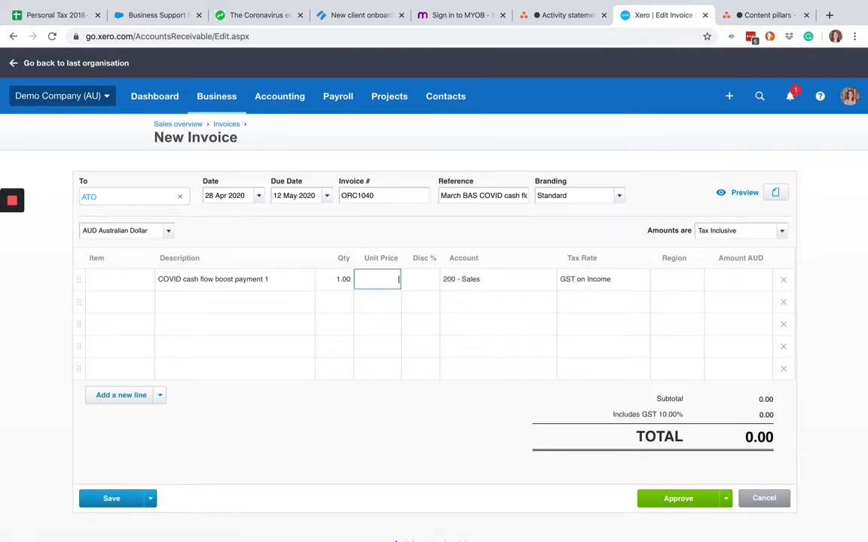
key("Tab")
key("Tab")
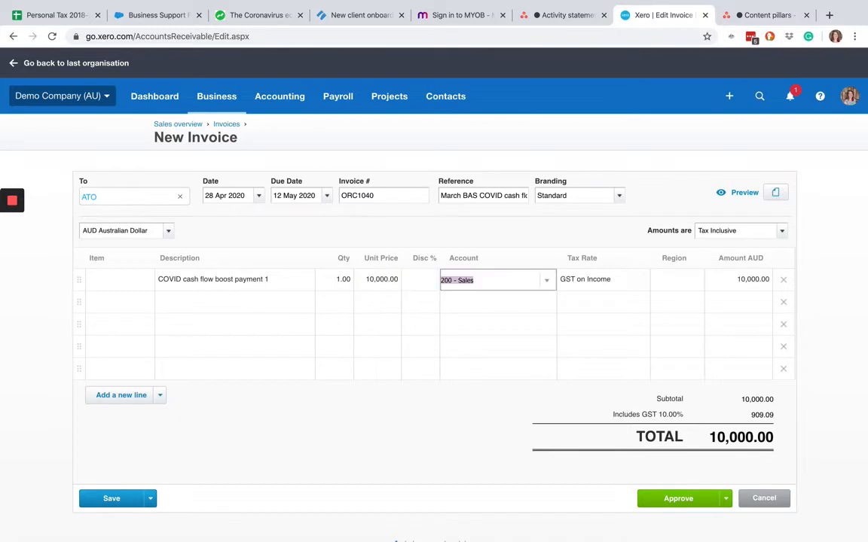
- Code the invoice line to account 299 - COVID Cash flow boost (tax free) and approve the invoice
left_click(550, 281)
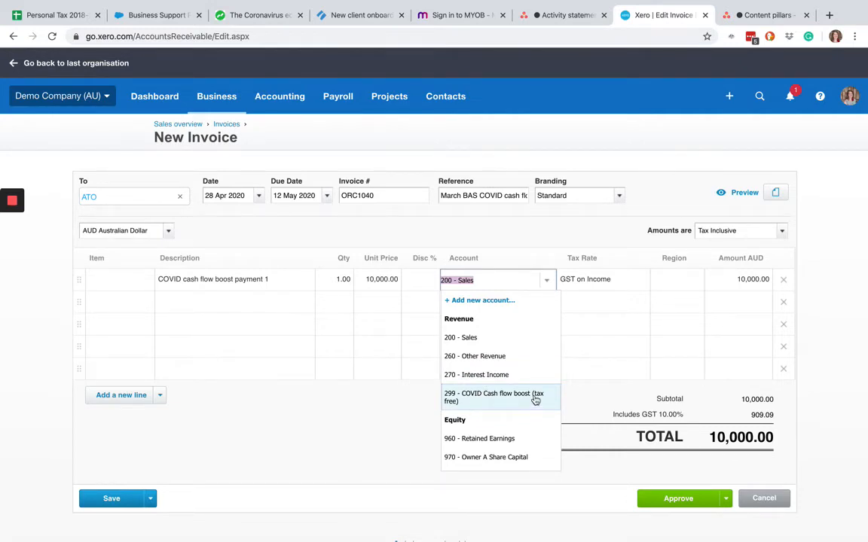
left_click(500, 396)
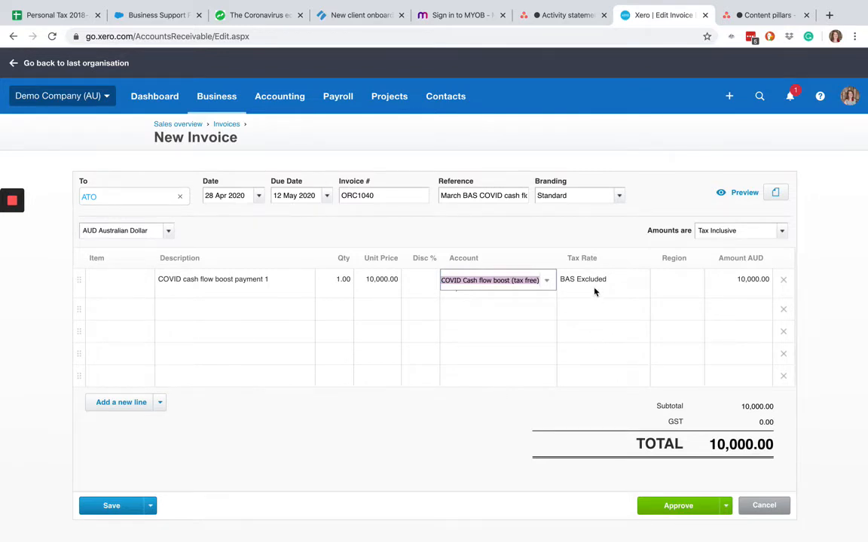
scroll(557, 527, "down", 2)
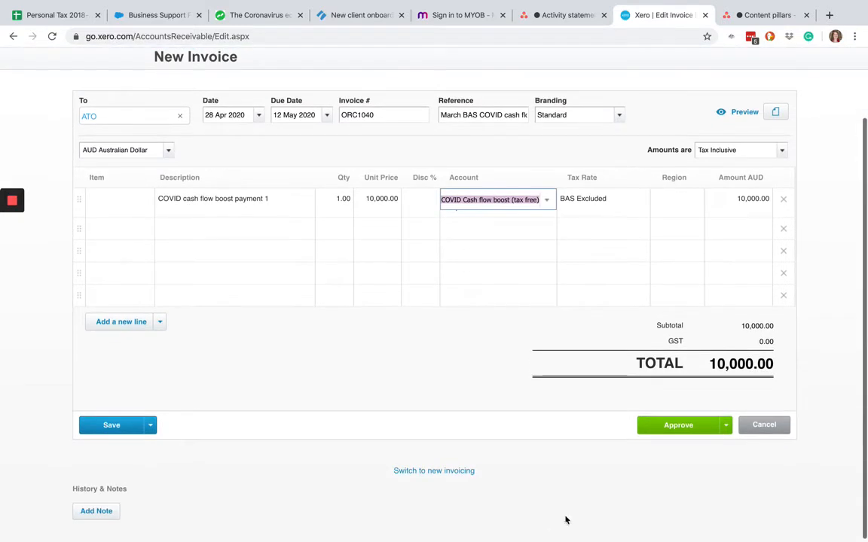
left_click(683, 426)
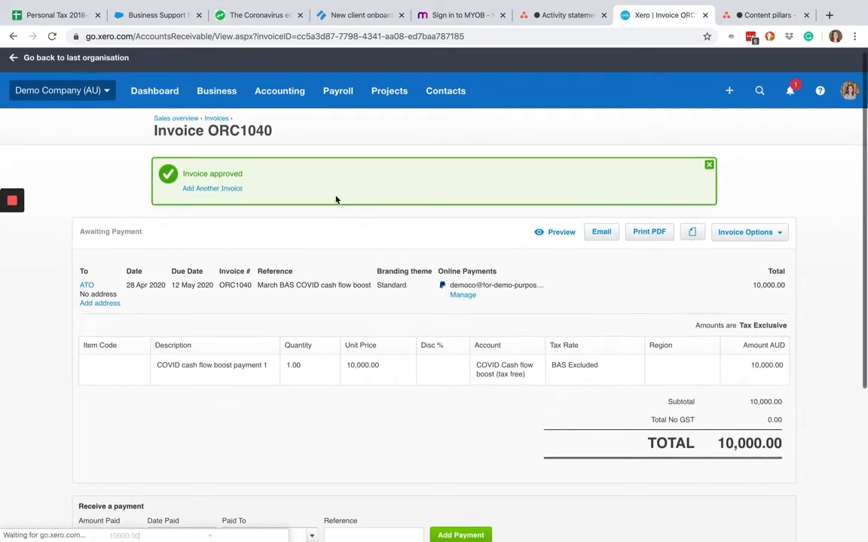
- Open the Profit and Loss report and examine where the COVID cash flow boost is reported under Other Income
left_click(300, 98)
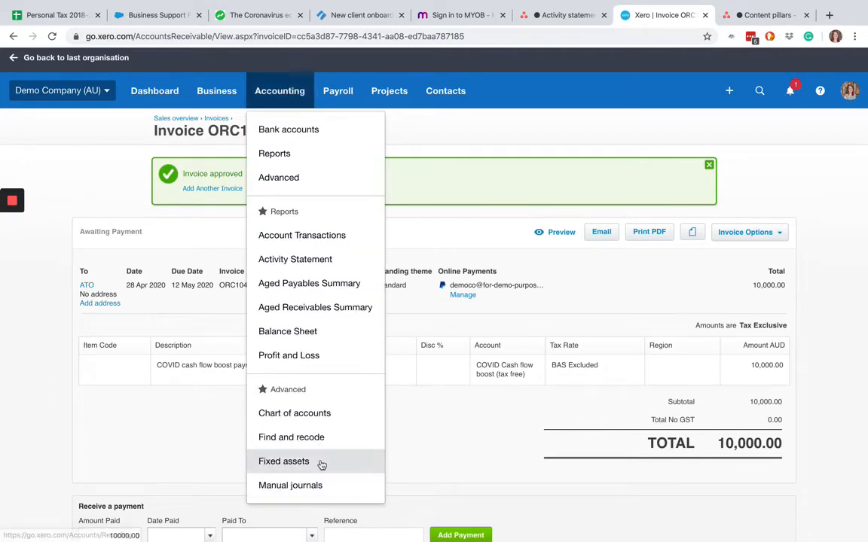
left_click(341, 358)
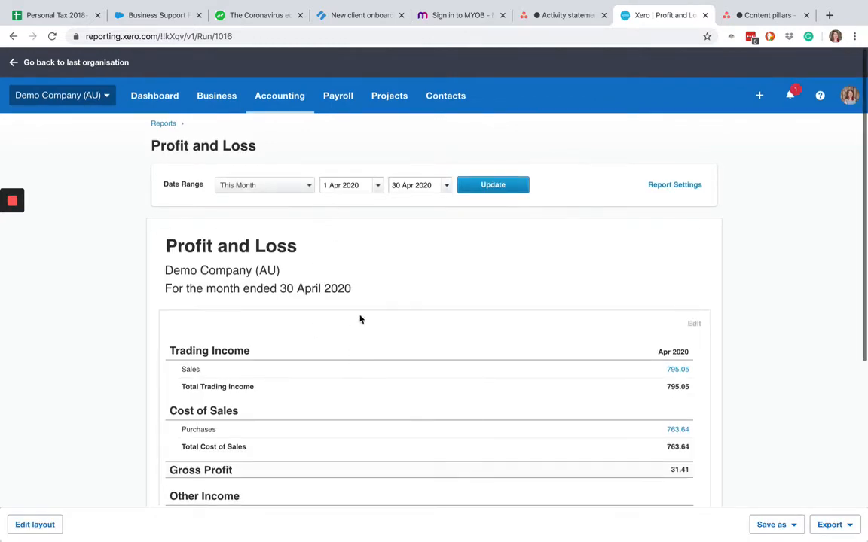
scroll(470, 221, "down", 3)
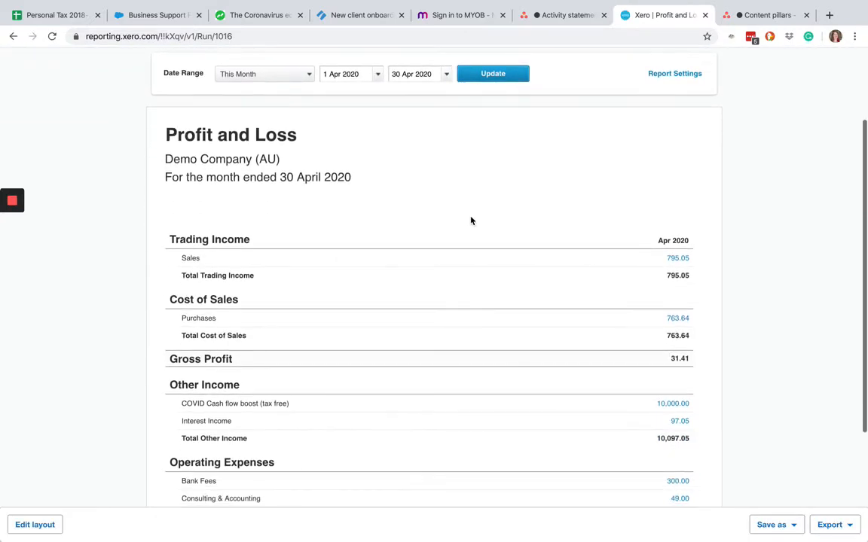
scroll(471, 219, "down", 2)
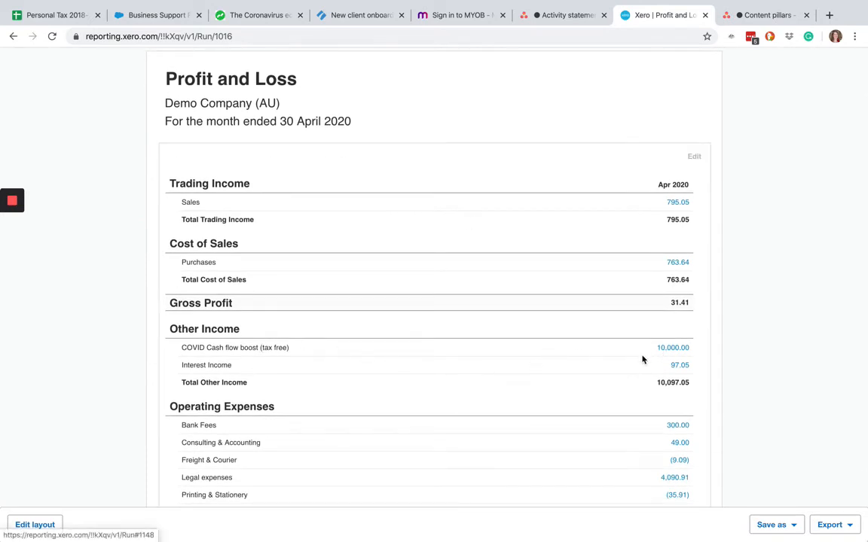
scroll(642, 360, "up", 5)
mouse_move(12, 205)
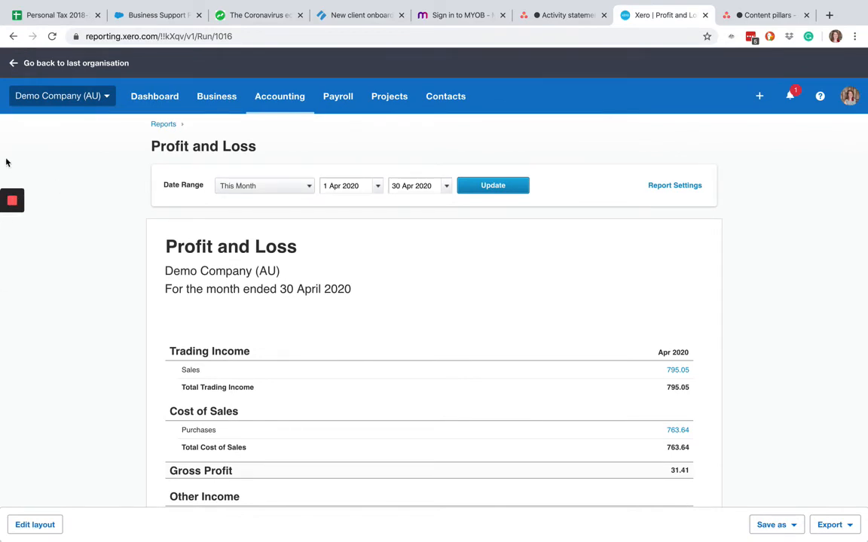
left_click(12, 227)
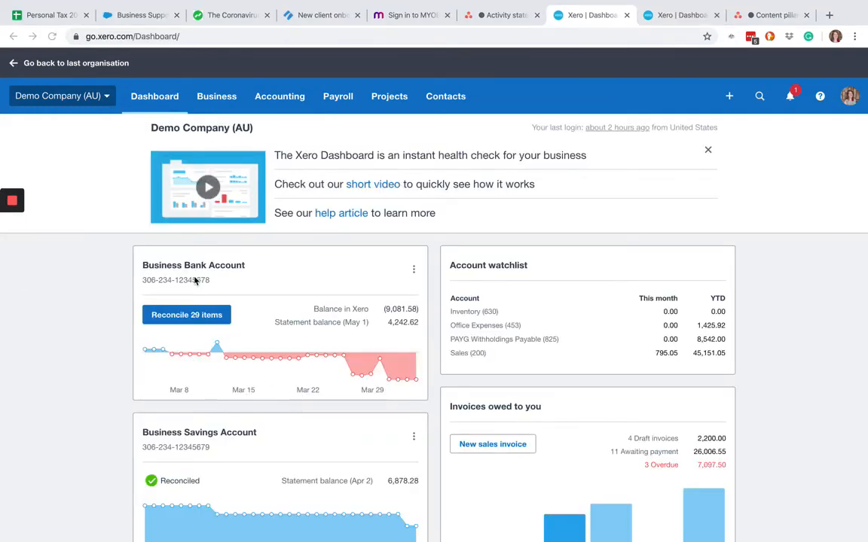
- Open the Business Bank Account reconciliation and go to the Australian taxation office line dated 1 May 2020 on the last page
left_click(188, 316)
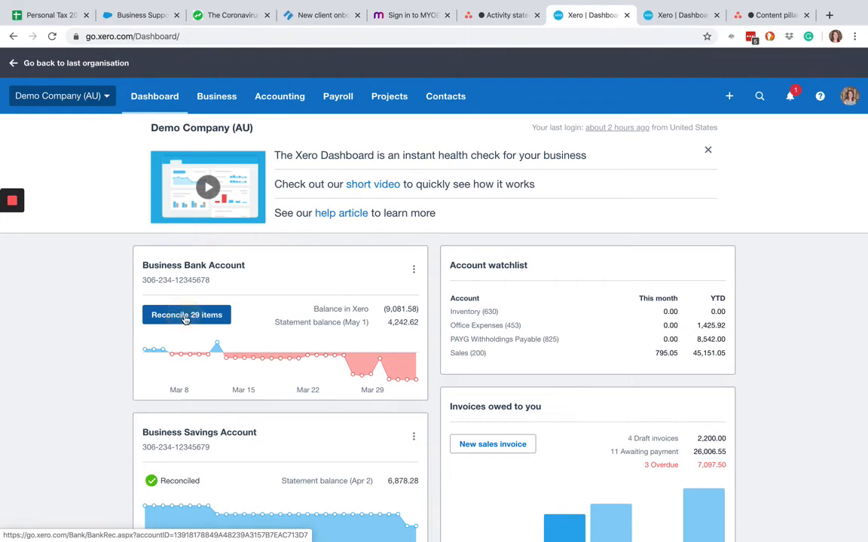
left_click(186, 318)
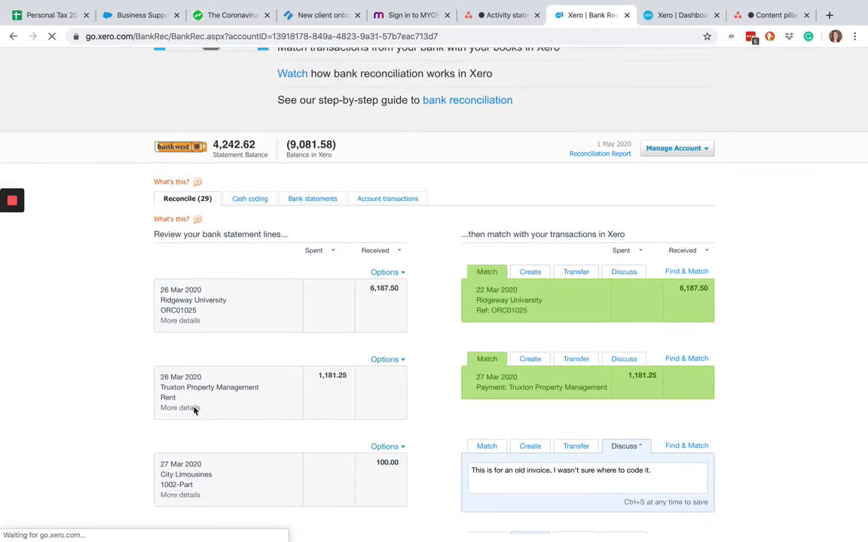
scroll(193, 411, "down", 10)
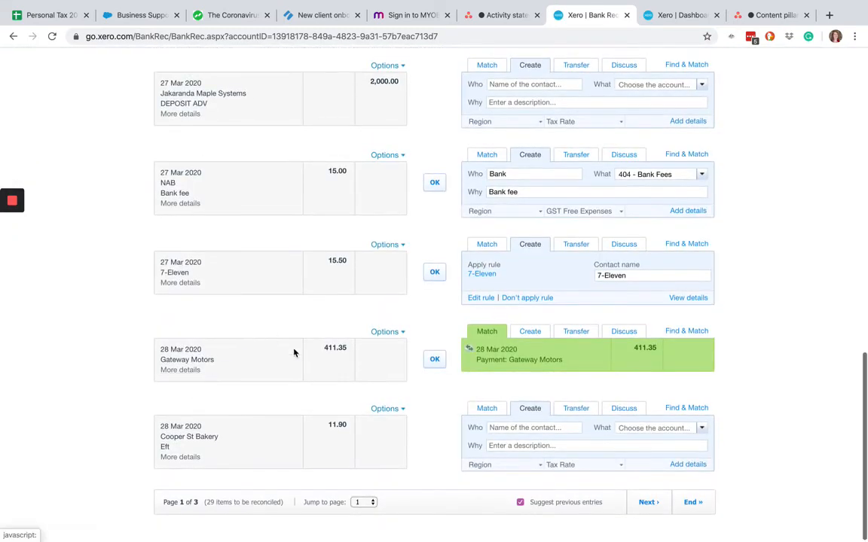
left_click(689, 502)
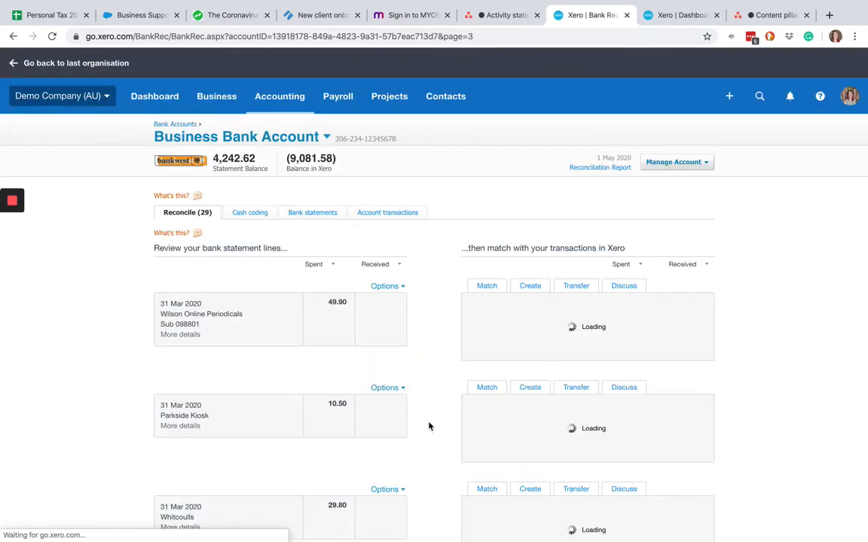
scroll(431, 424, "down", 5)
scroll(428, 426, "down", 4)
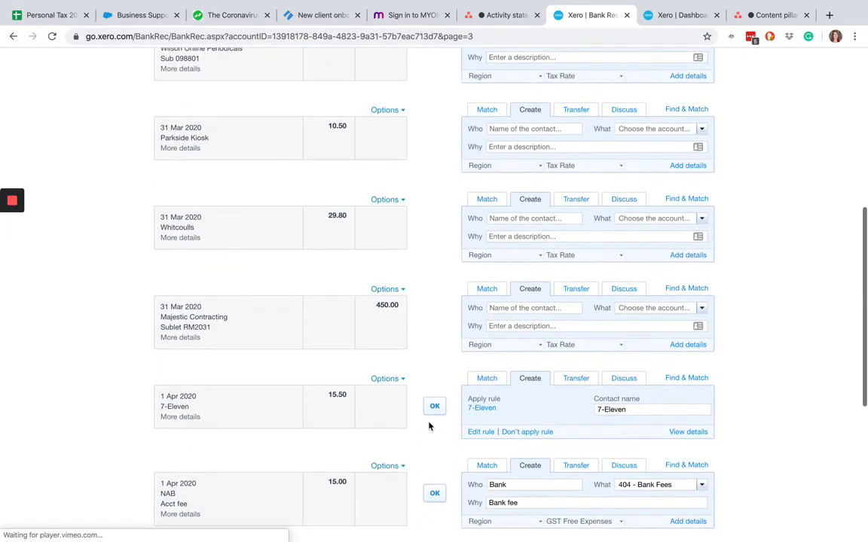
scroll(429, 426, "down", 3)
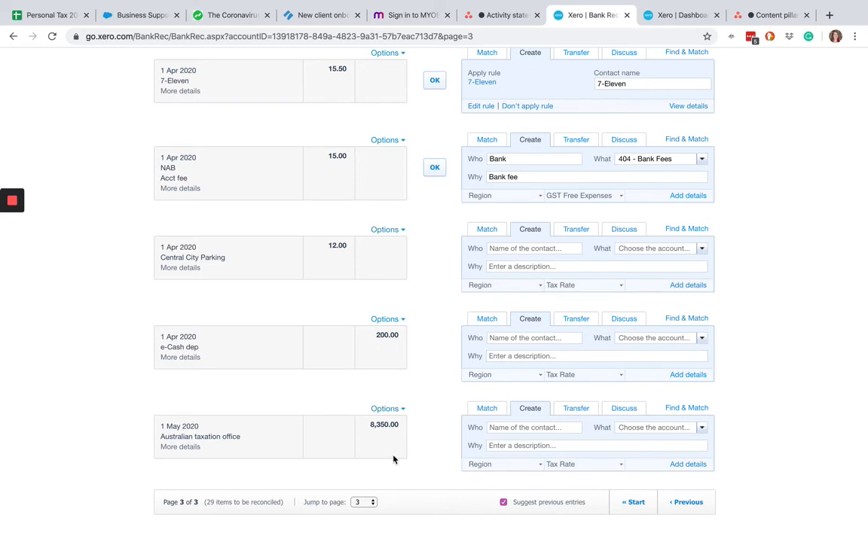
- Search matches for the Australian taxation office receipt by "ato", including spent items, and select the March 2020 BAS bill and the ORC1040 cash flow boost invoice
left_click(675, 409)
scroll(752, 441, "down", 3)
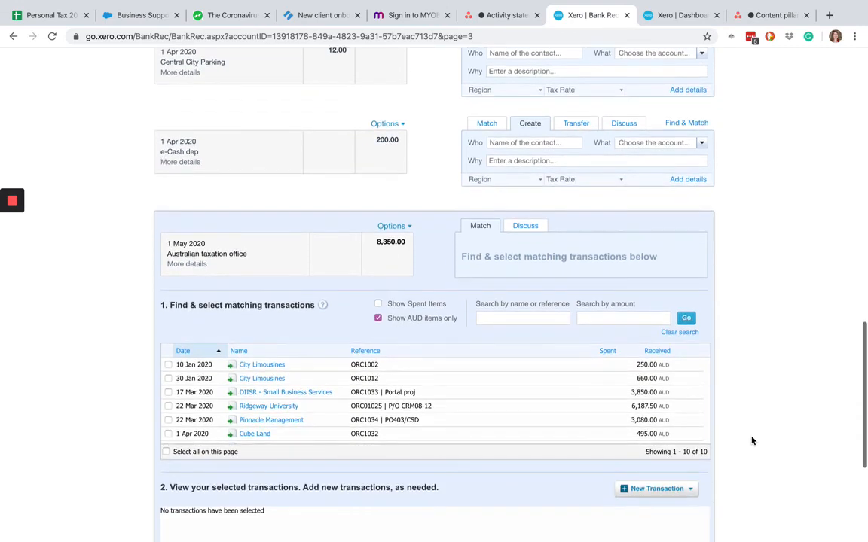
left_click(379, 305)
left_click(513, 319)
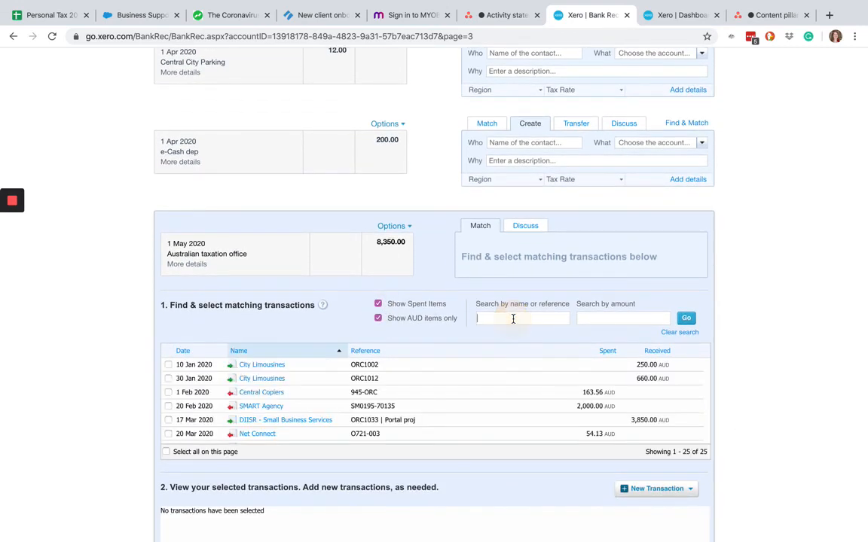
type("ato")
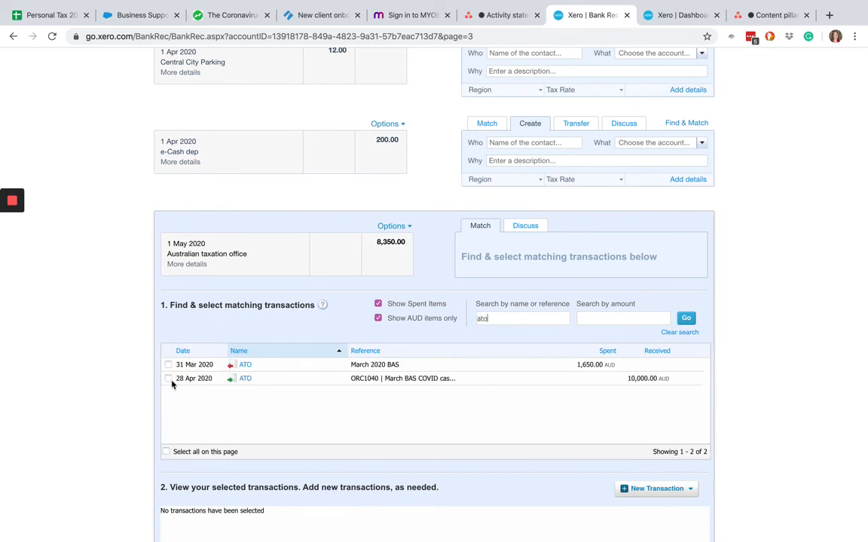
left_click(168, 379)
left_click(168, 365)
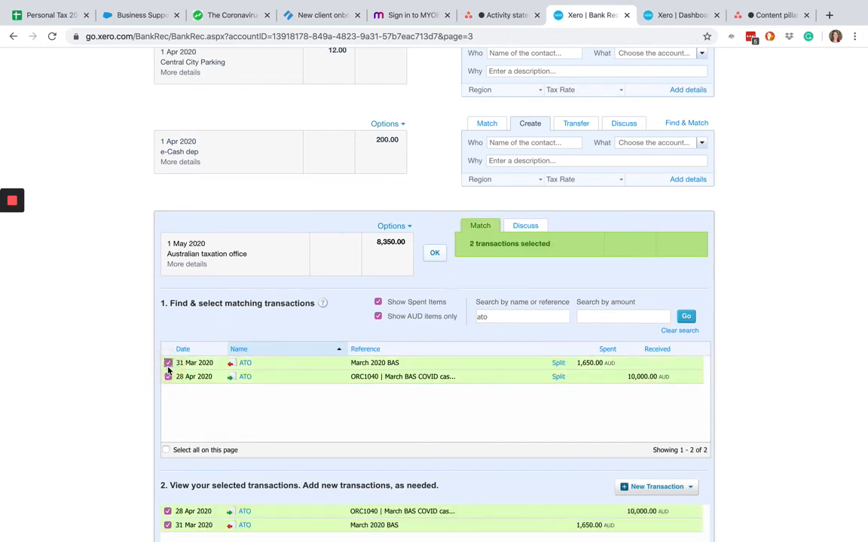